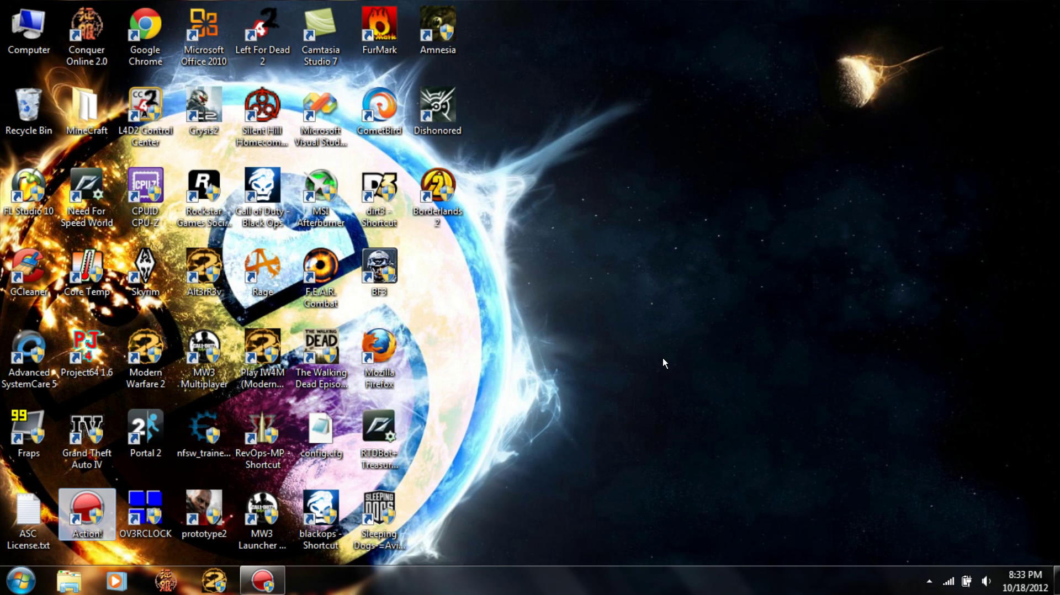
right_click(664, 362)
left_click(663, 358)
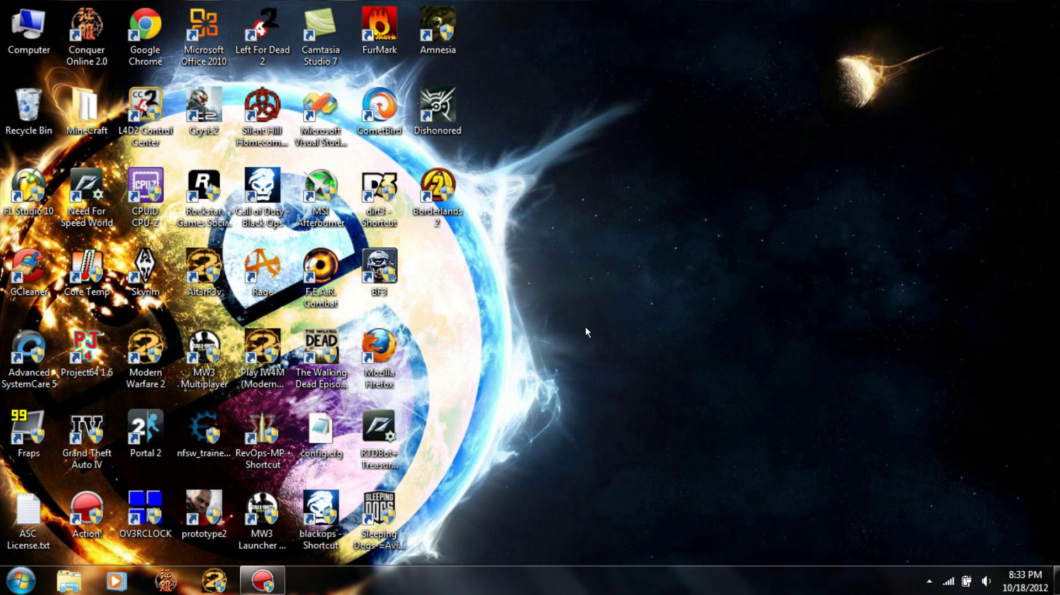
left_click_drag(592, 221, 185, 302)
right_click(749, 117)
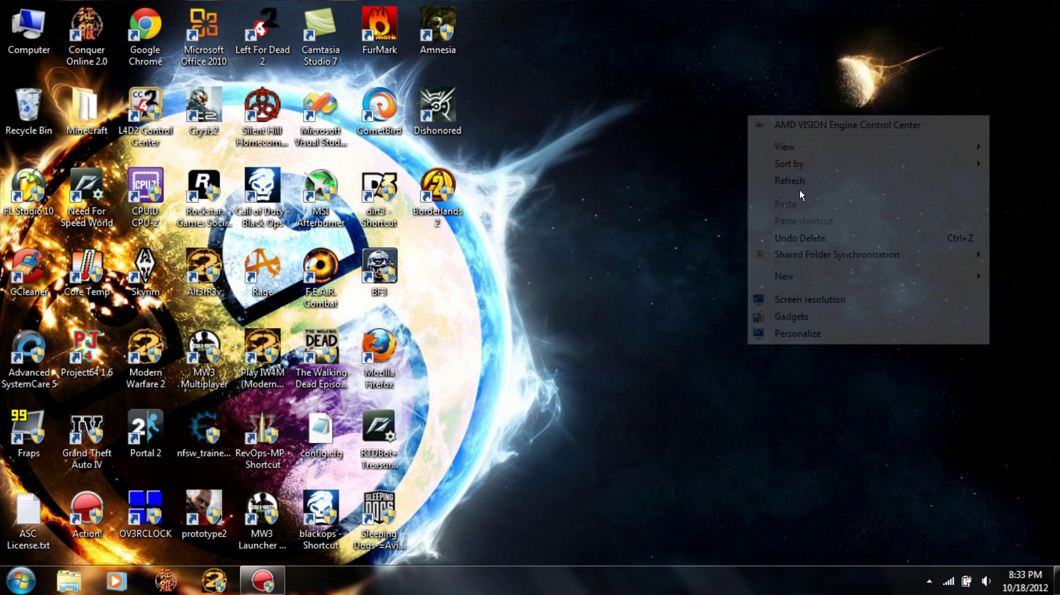
left_click(741, 117)
right_click(633, 79)
left_click(990, 367)
right_click(989, 367)
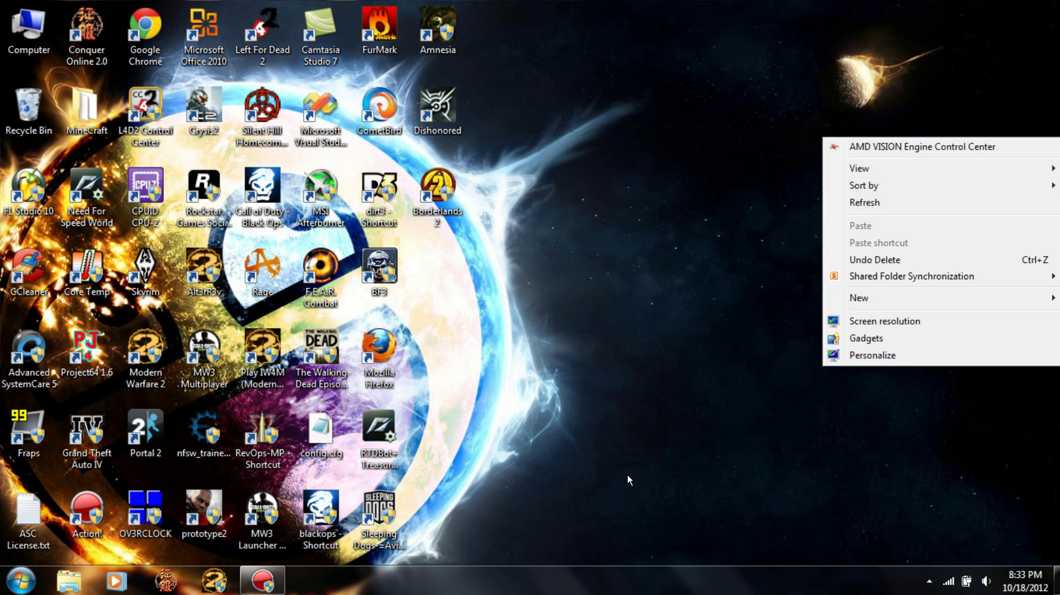
Step: Open the AMD VISION Engine Control Center from the desktop and peek into its Gaming category
right_click(729, 185)
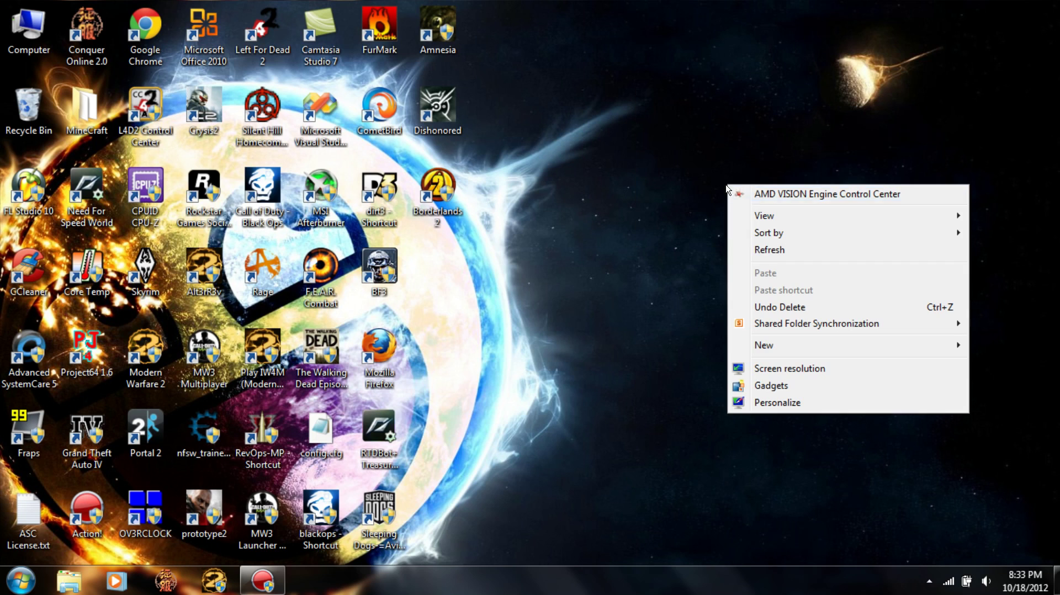
left_click(770, 196)
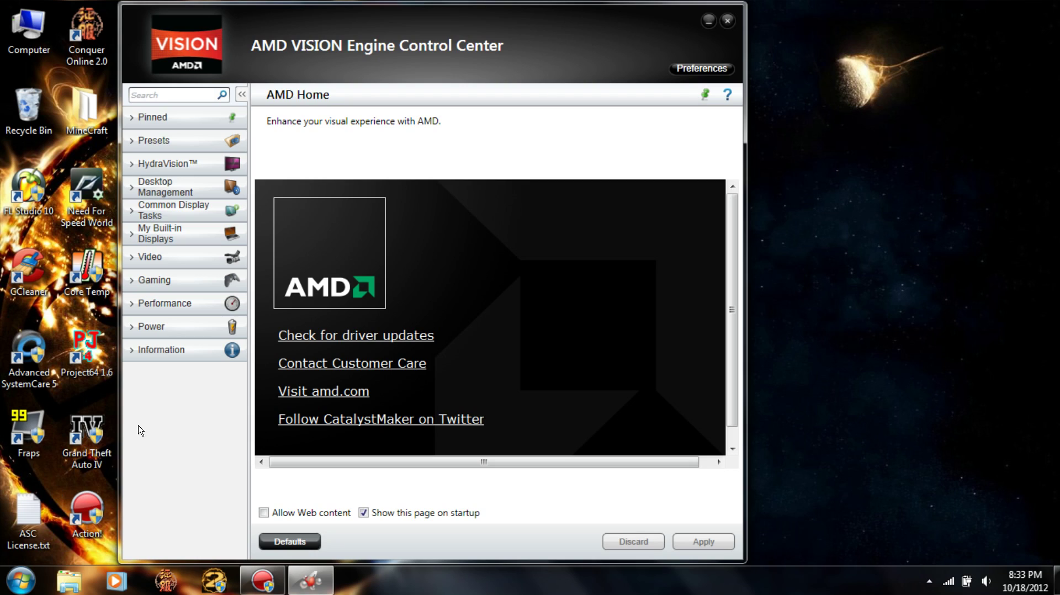
left_click(132, 281)
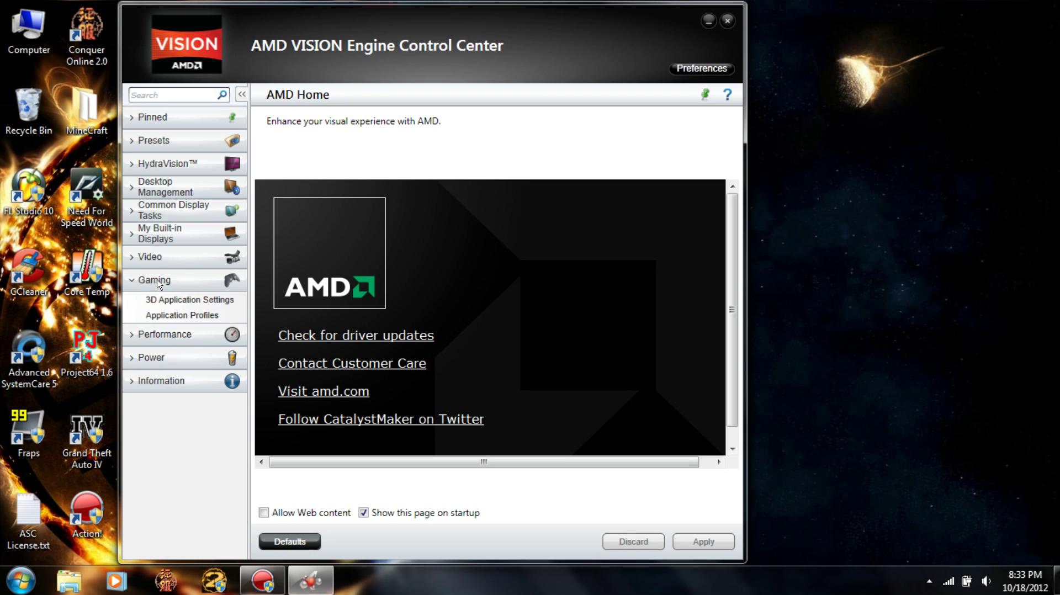
left_click(158, 282)
Step: Switch the control center to Standard View to look over its categories, and return to Advanced View
left_click(697, 69)
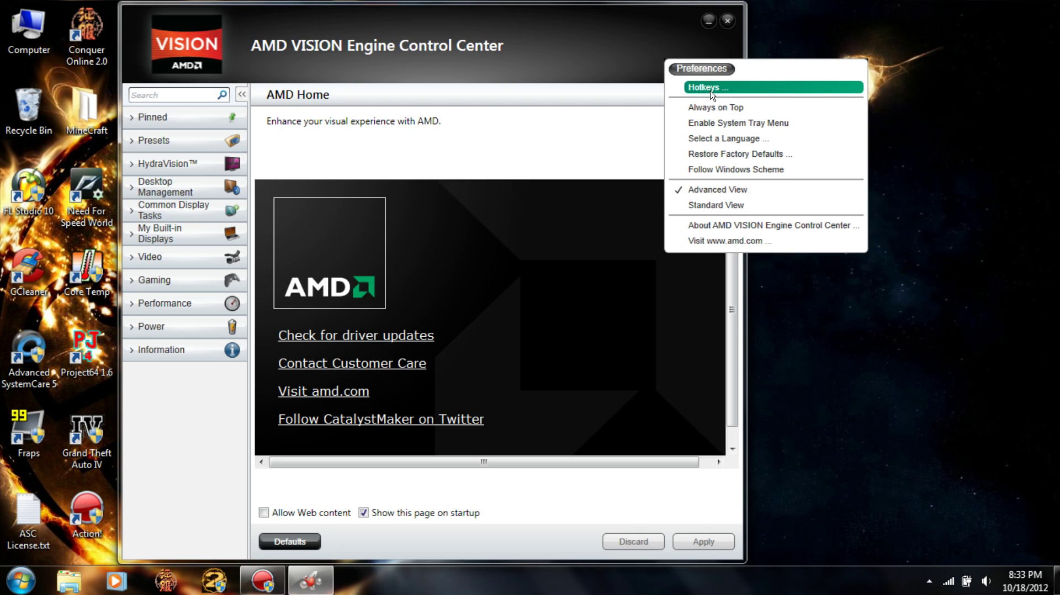
left_click(728, 204)
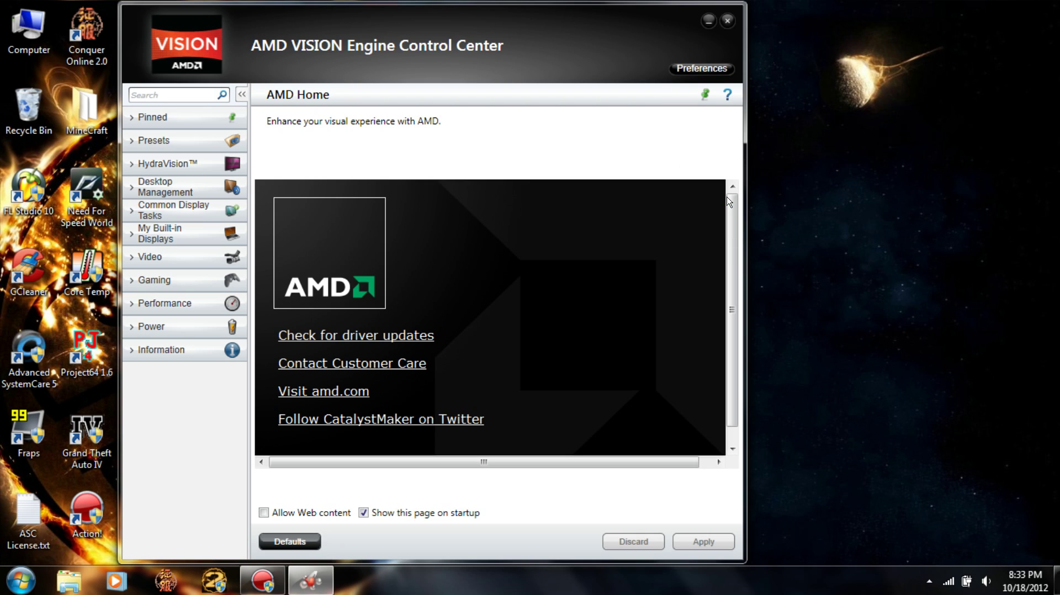
scroll(433, 239, "down", 4)
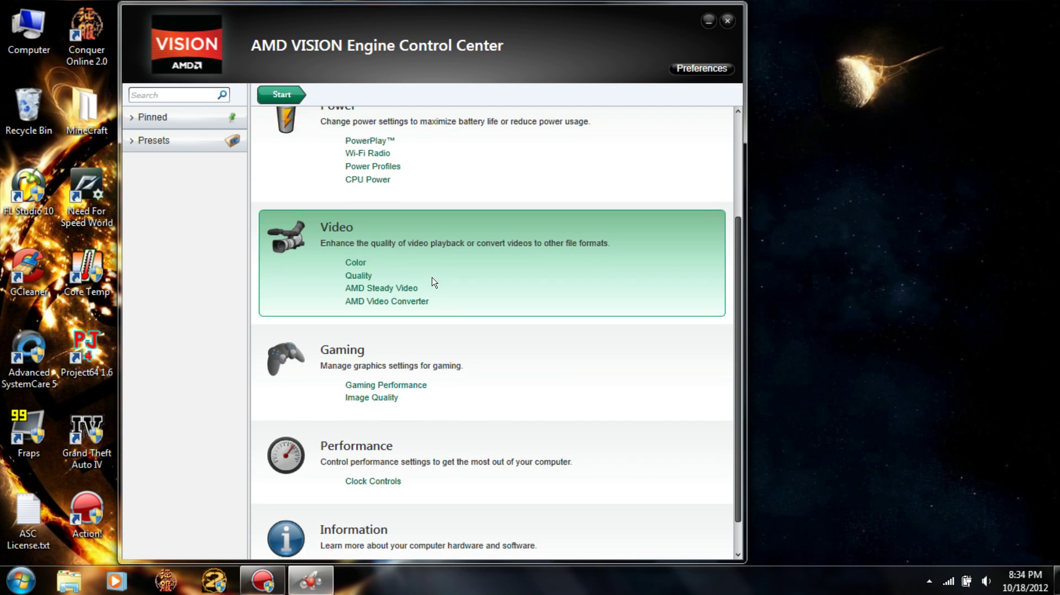
scroll(434, 283, "down", 1)
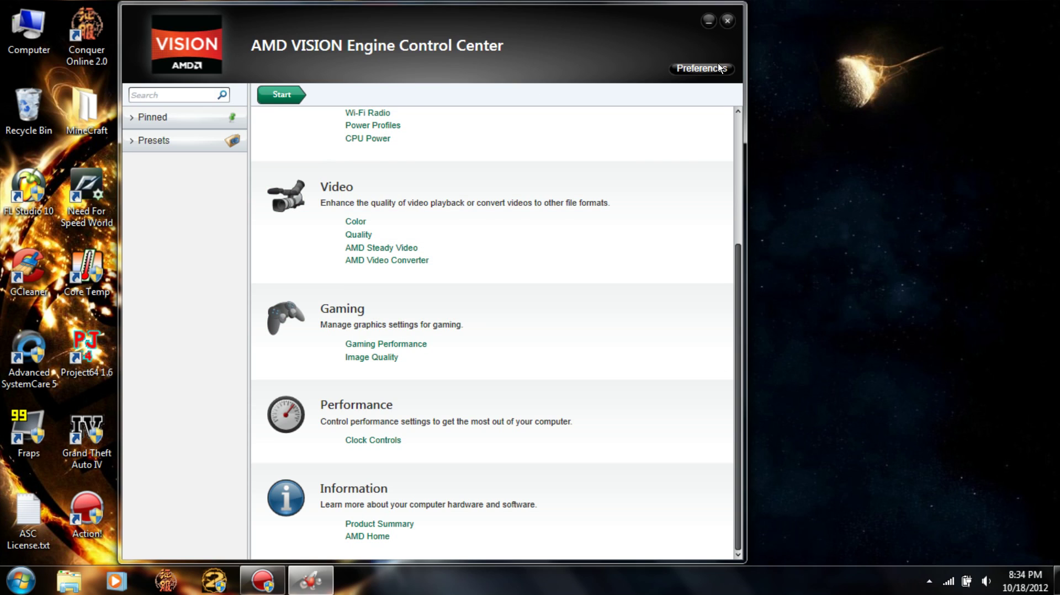
left_click(718, 65)
left_click(735, 190)
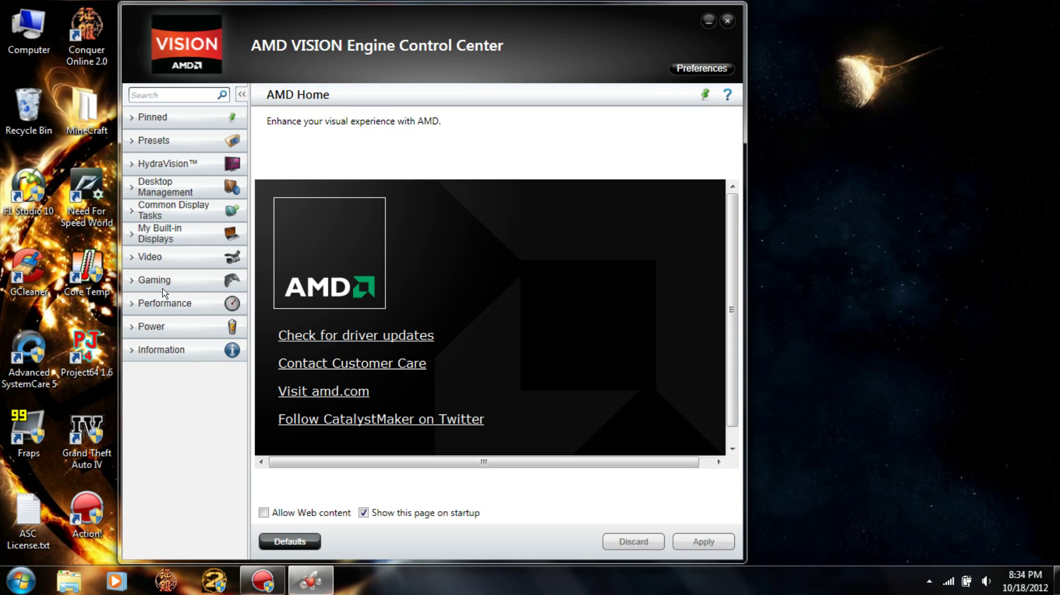
Step: Open the 3D Application Settings page of the Gaming category
left_click(158, 282)
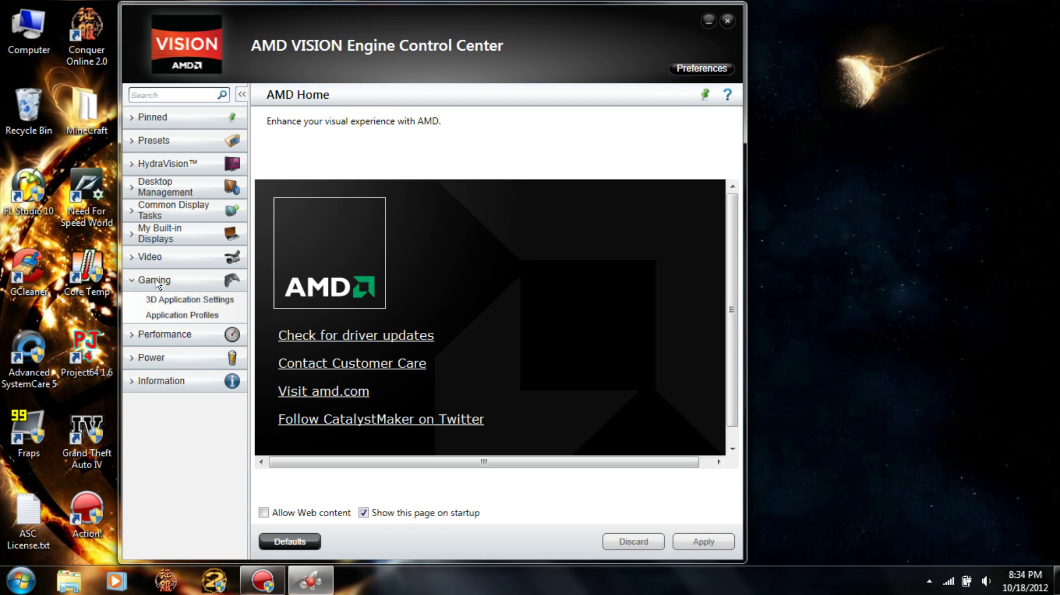
left_click(172, 304)
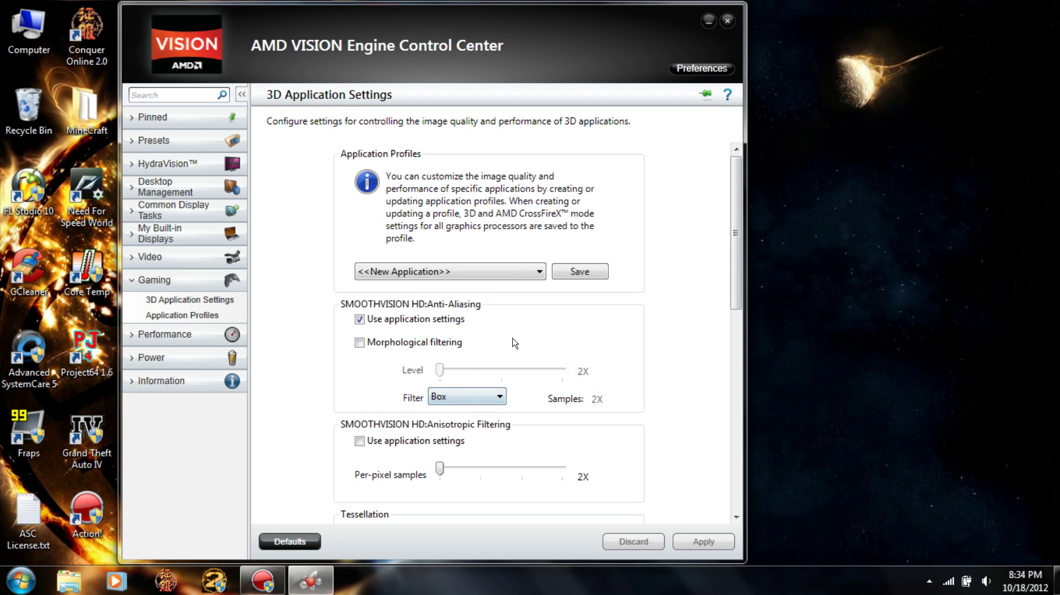
Step: Keep texture filtering quality at Performance, anisotropic per-pixel samples at 2X and the tessellation level at Off
scroll(497, 375, "down", 3)
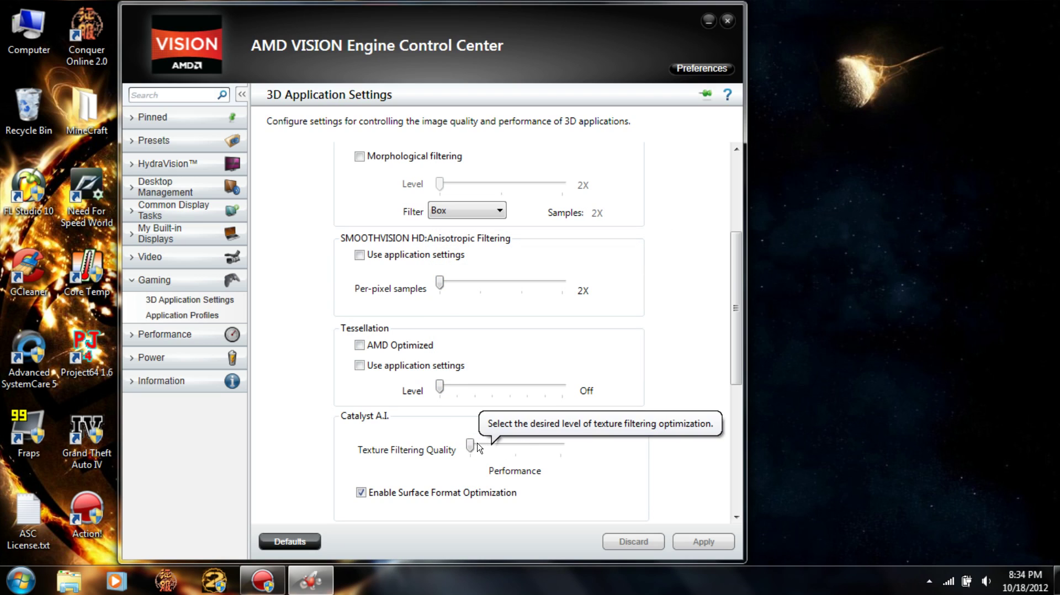
left_click_drag(472, 446, 451, 453)
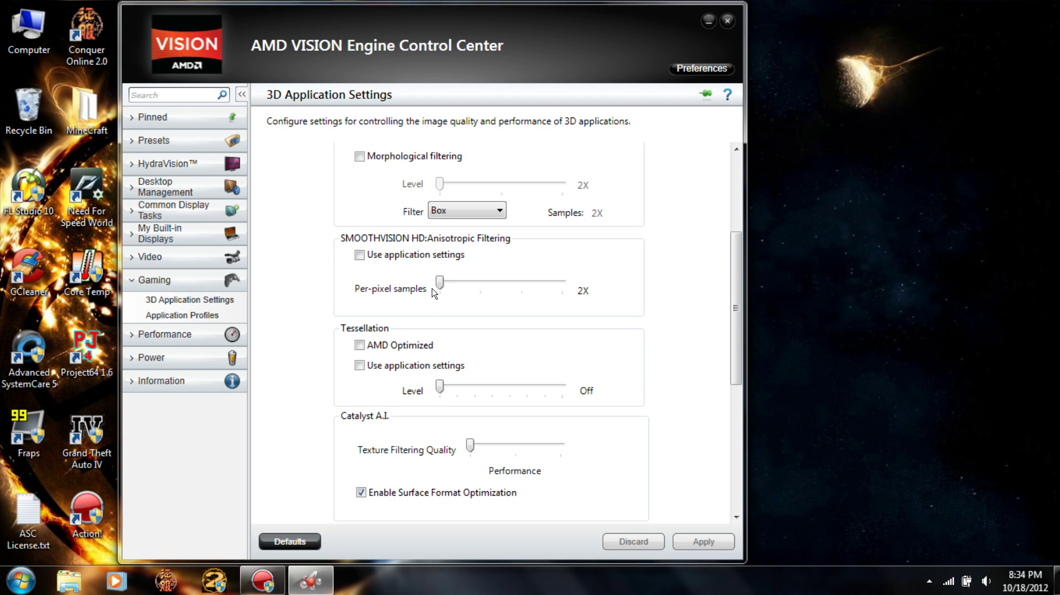
left_click_drag(453, 283, 432, 296)
mouse_move(440, 388)
left_mouse_down()
mouse_move(521, 397)
mouse_move(423, 394)
left_mouse_up()
Step: Review the anti-aliasing options and keep the mipmap detail level at High Performance
scroll(411, 356, "up", 3)
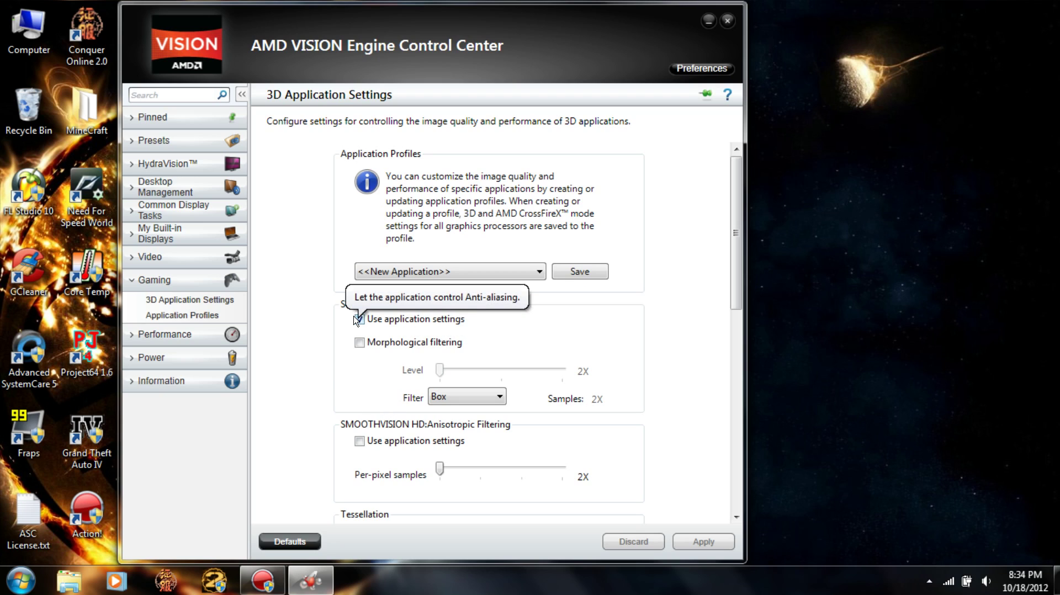
scroll(397, 276, "down", 4)
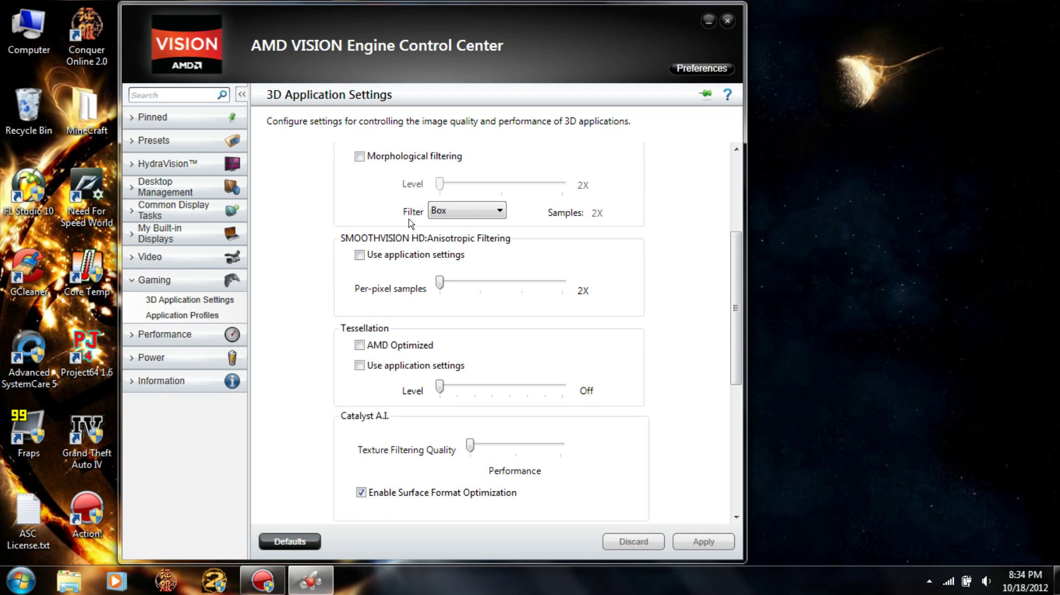
scroll(442, 246, "down", 3)
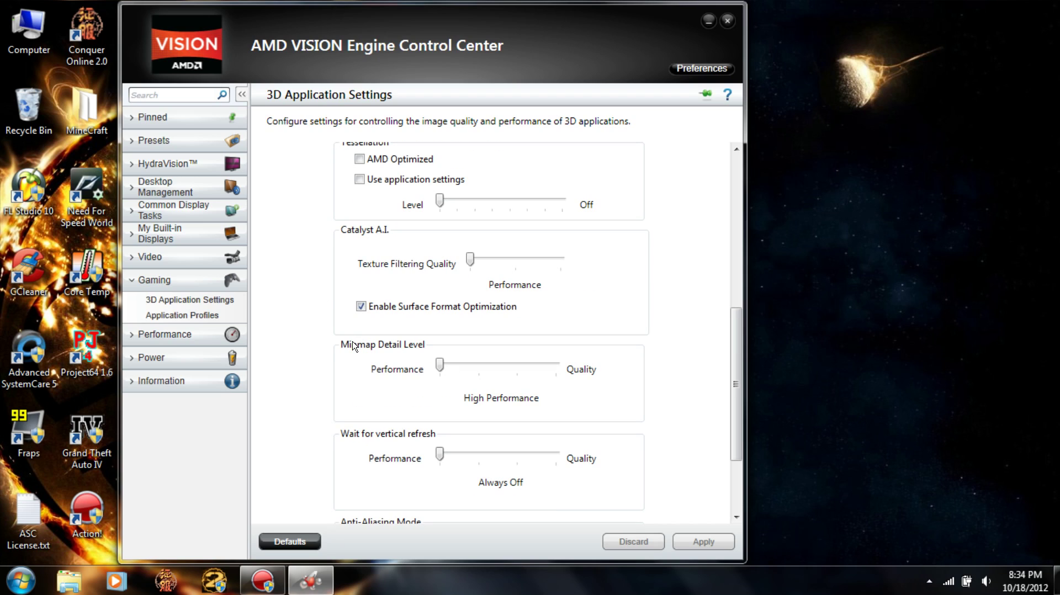
mouse_move(440, 365)
left_mouse_down()
mouse_move(518, 365)
mouse_move(440, 373)
left_mouse_up()
Step: Set Wait for vertical refresh to Always Off and keep the anti-aliasing mode at Multi-sample AA
scroll(479, 408, "down", 2)
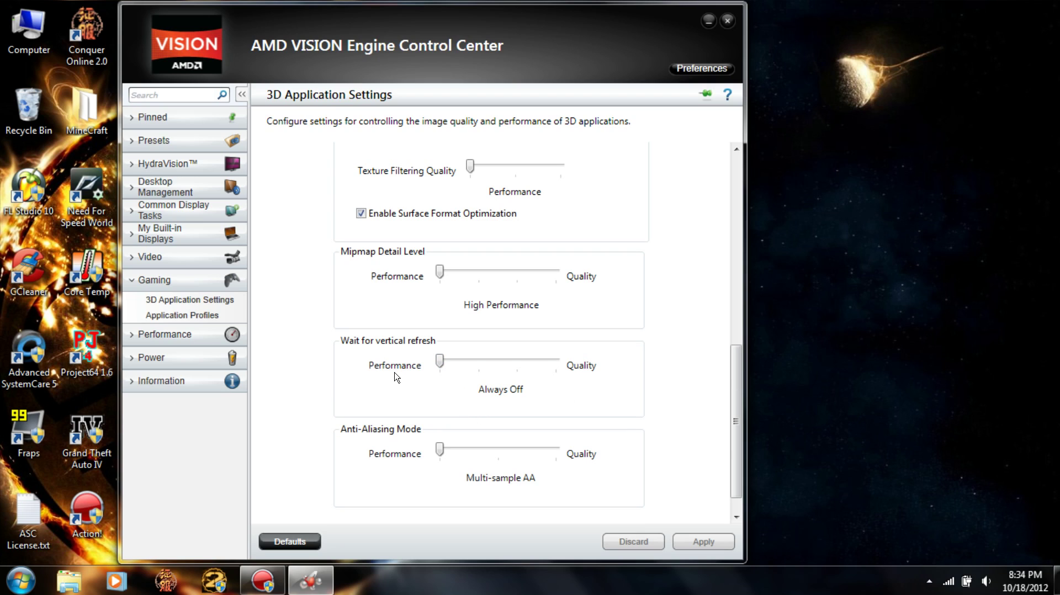
mouse_move(439, 360)
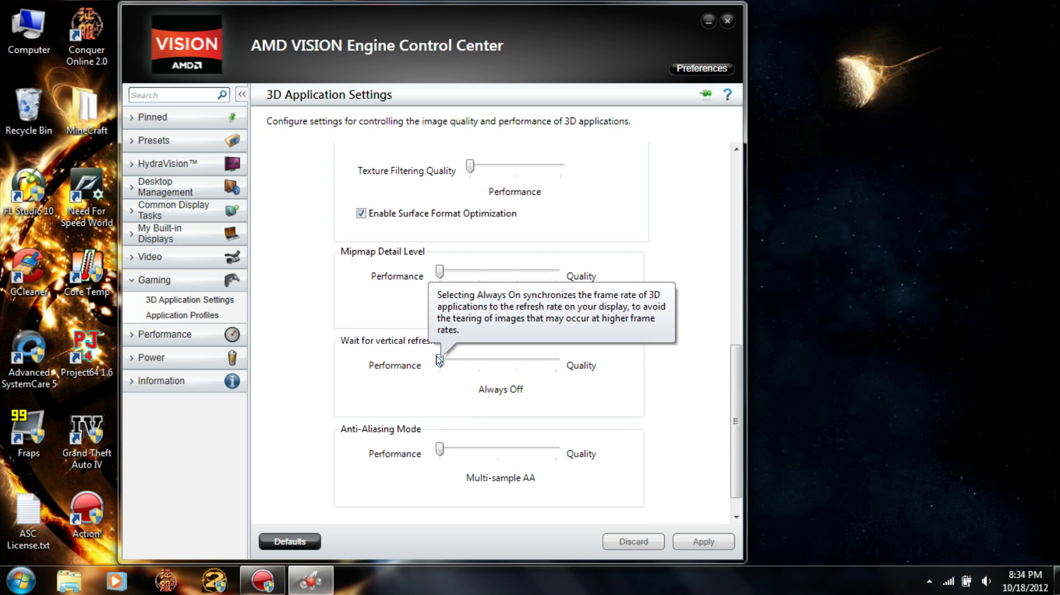
left_click_drag(440, 364, 469, 358)
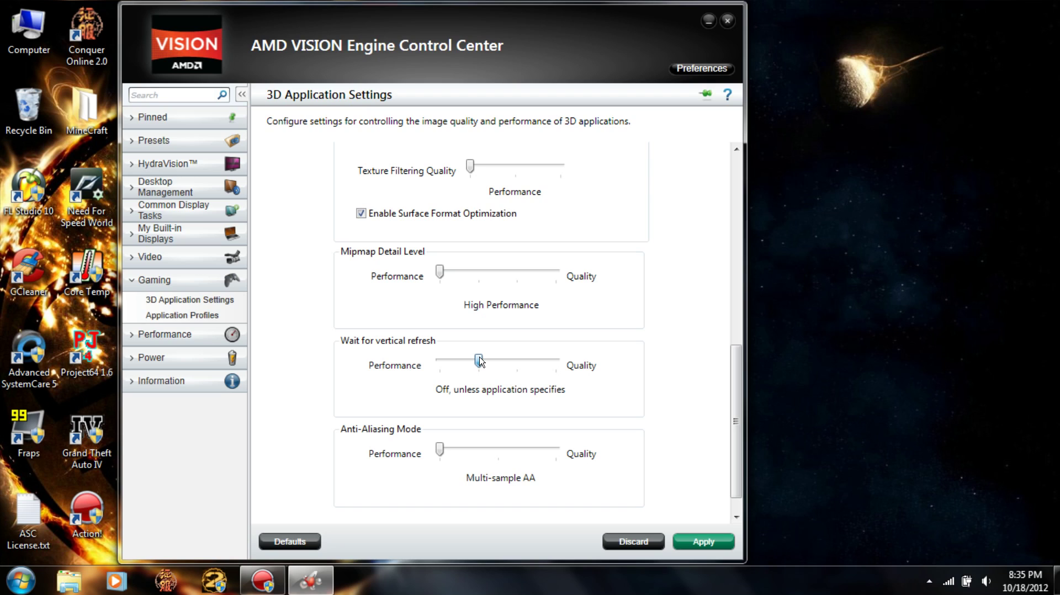
left_click_drag(480, 362, 440, 363)
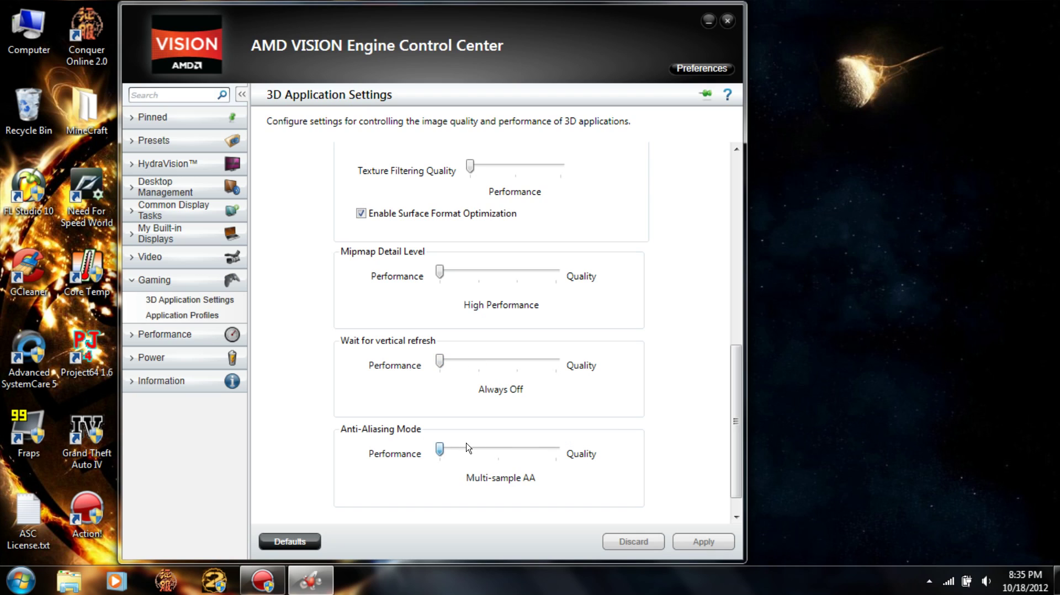
mouse_move(440, 449)
left_mouse_down()
mouse_move(489, 447)
mouse_move(429, 450)
left_mouse_up()
Step: Check the Application Profiles page of the Gaming category and close the control center
left_click(174, 316)
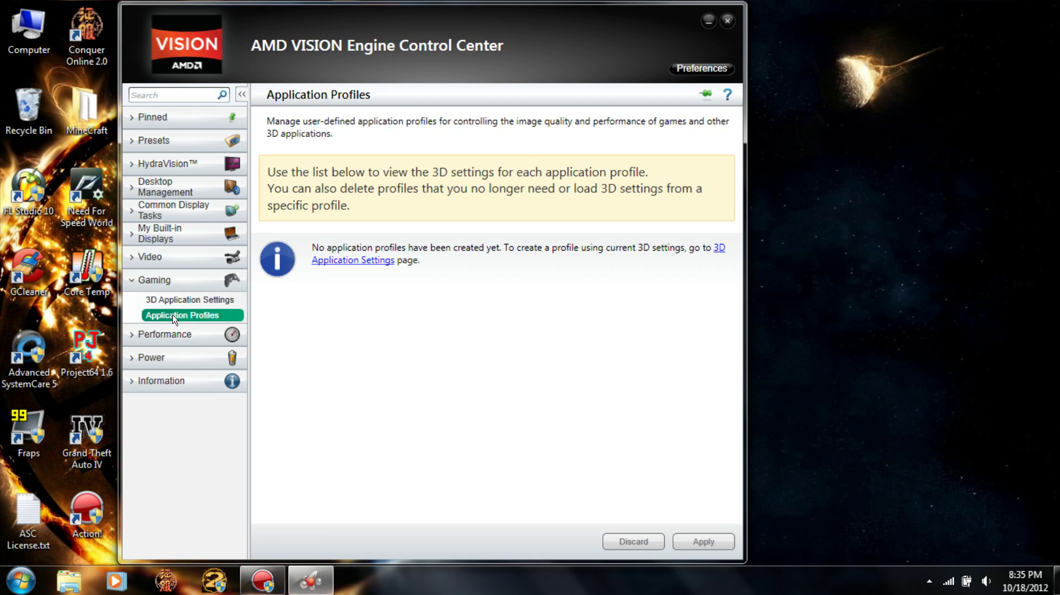
left_click(726, 22)
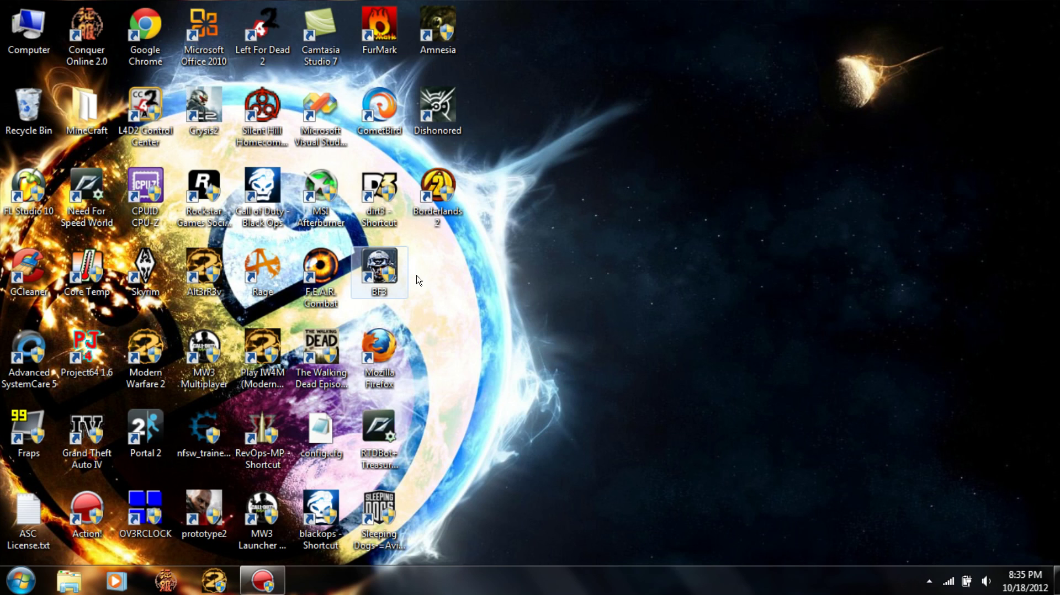
Step: Open the file location of the BF3 desktop shortcut and maximize the folder window
right_click(378, 270)
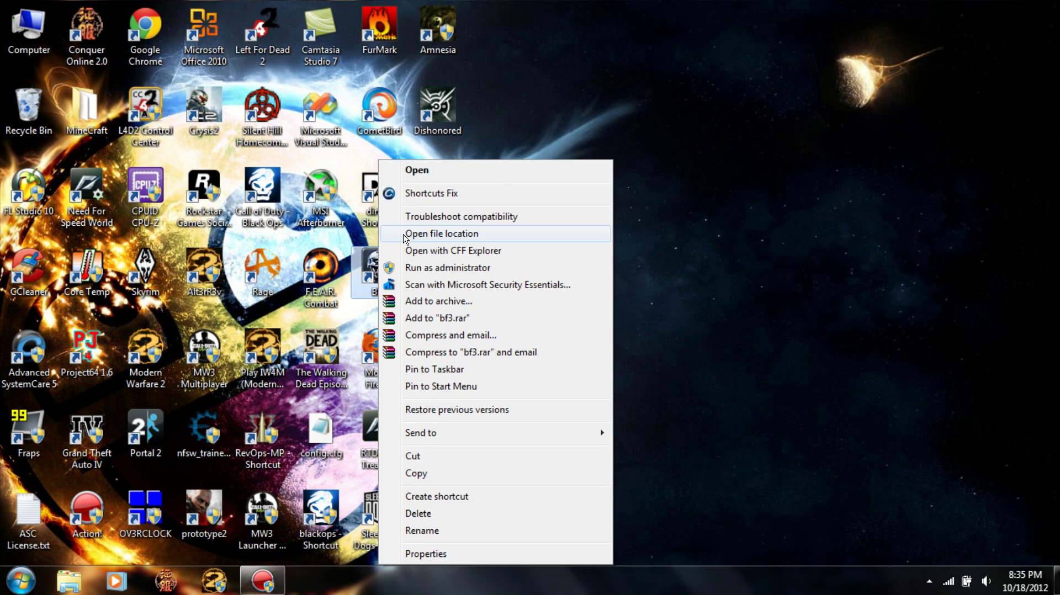
left_click(406, 234)
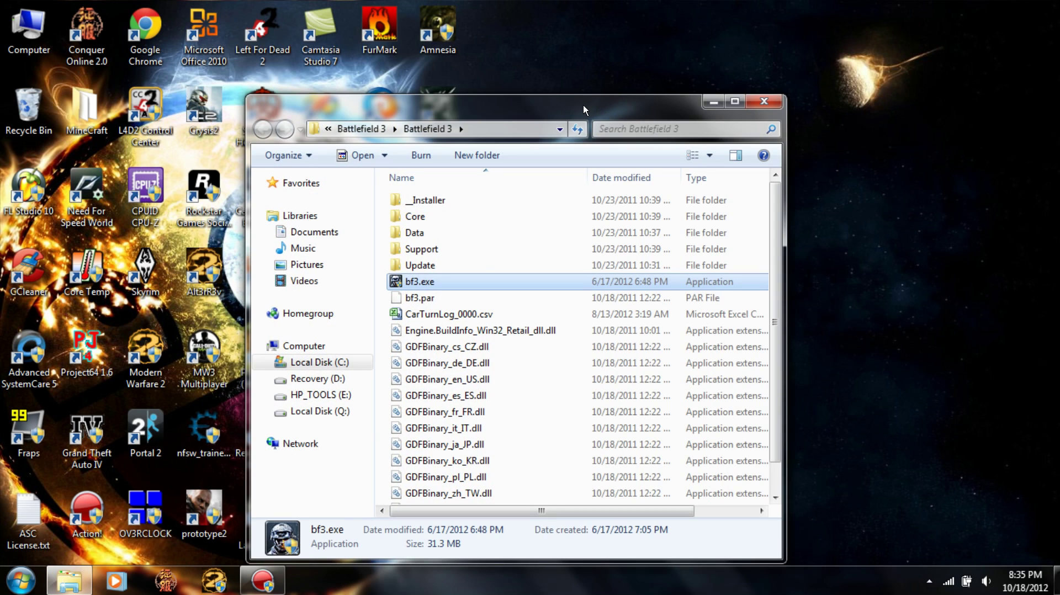
left_click_drag(583, 105, 580, 0)
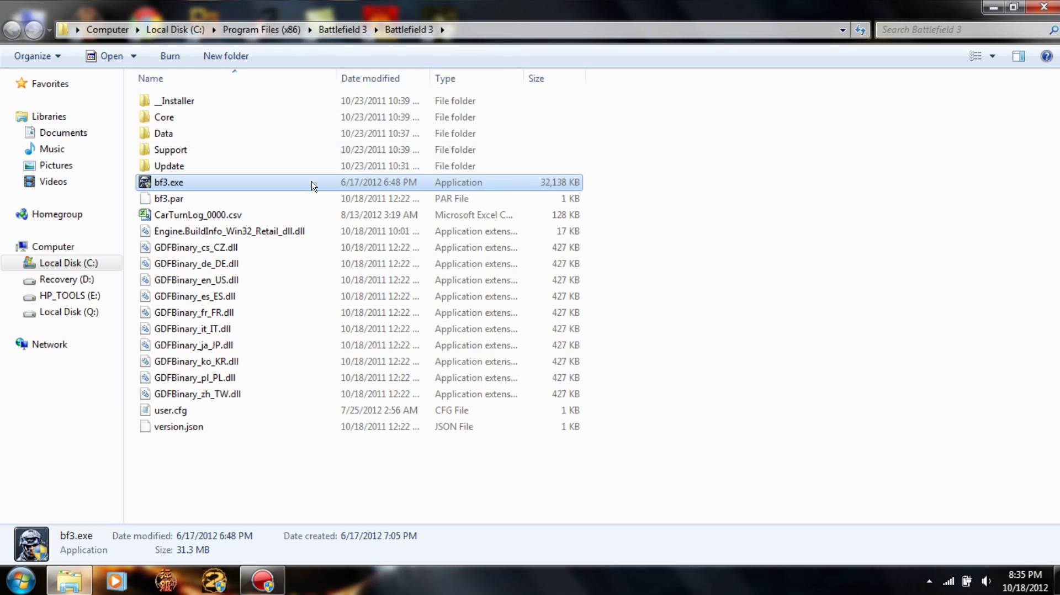
left_click(855, 334)
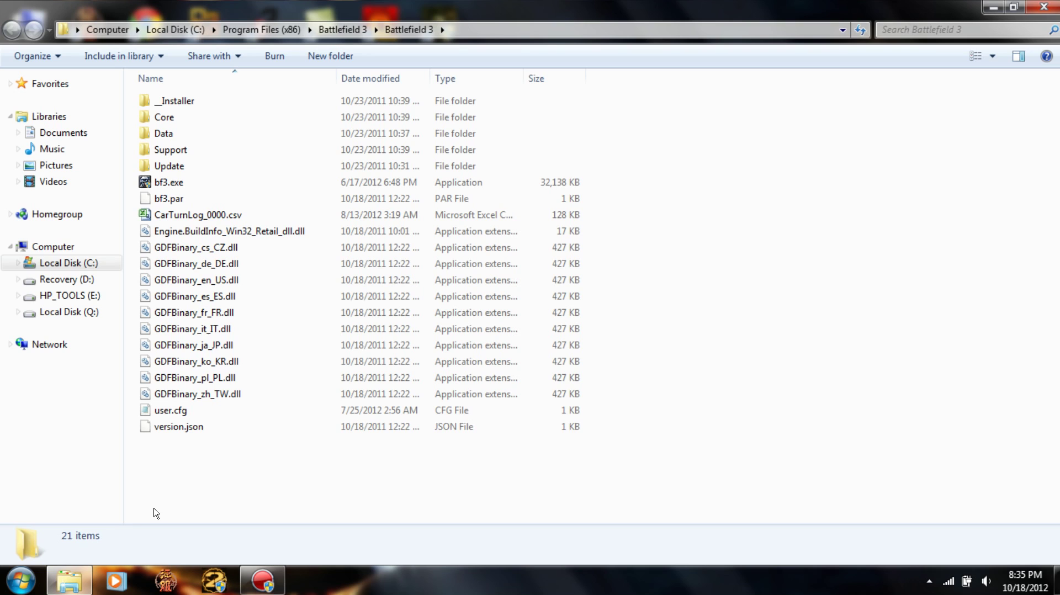
Step: Open user.cfg from the Battlefield 3 folder in Notepad and place its window beside the file names
double_click(170, 410)
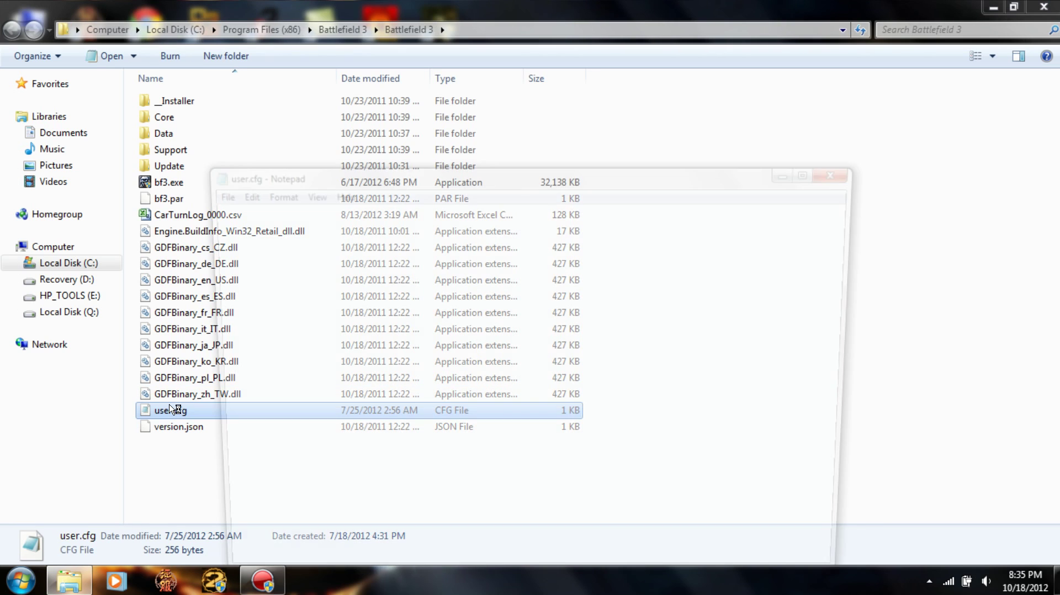
left_click_drag(324, 173, 516, 135)
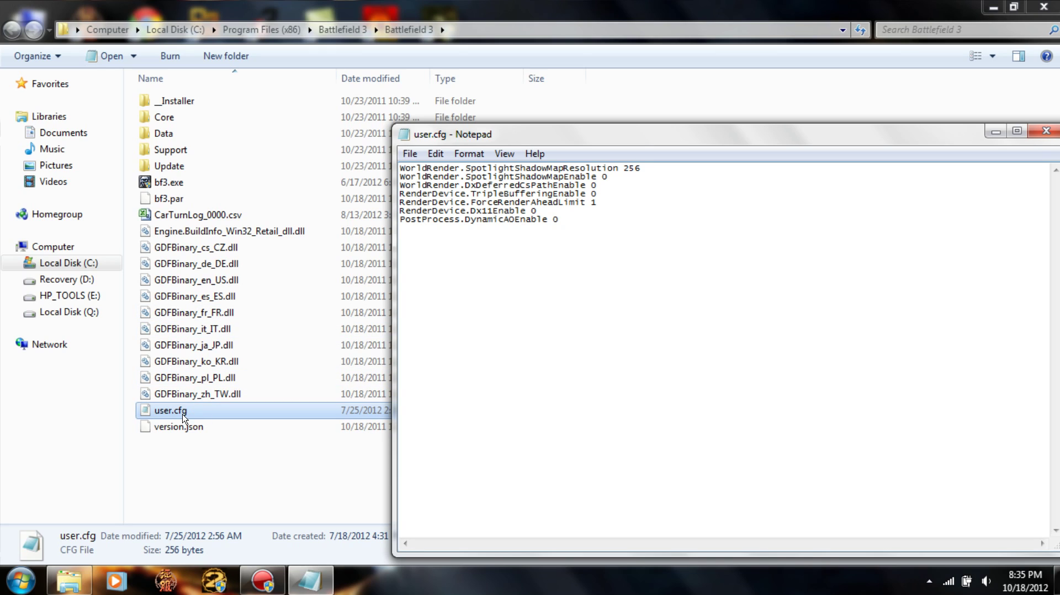
left_click(184, 418)
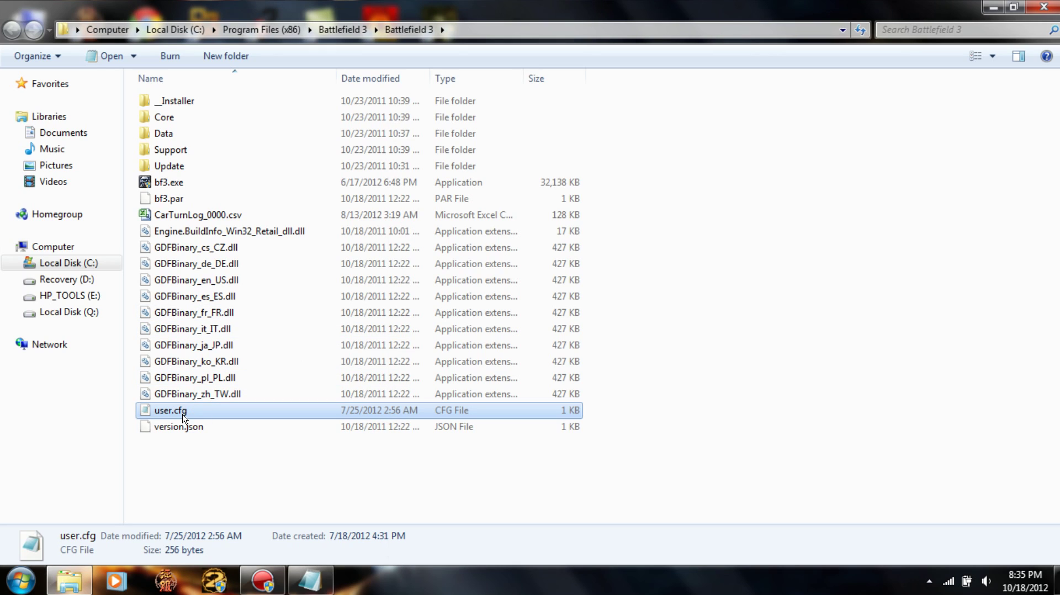
left_click(312, 583)
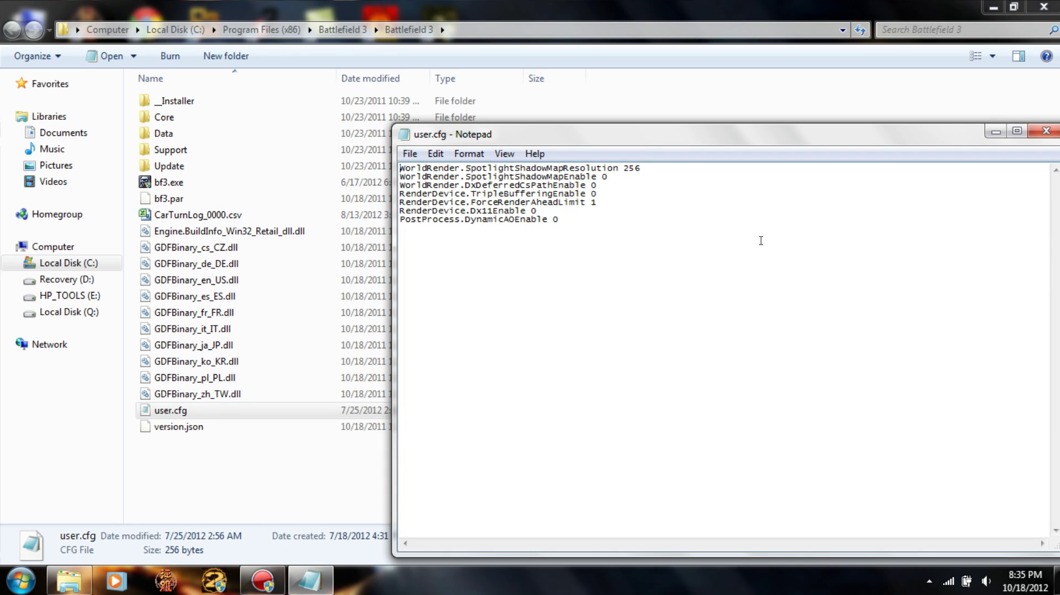
Step: Highlight the full configuration text in user.cfg, clear the selection and close the file without editing it
key("ctrl+a")
left_click(684, 313)
left_click(410, 154)
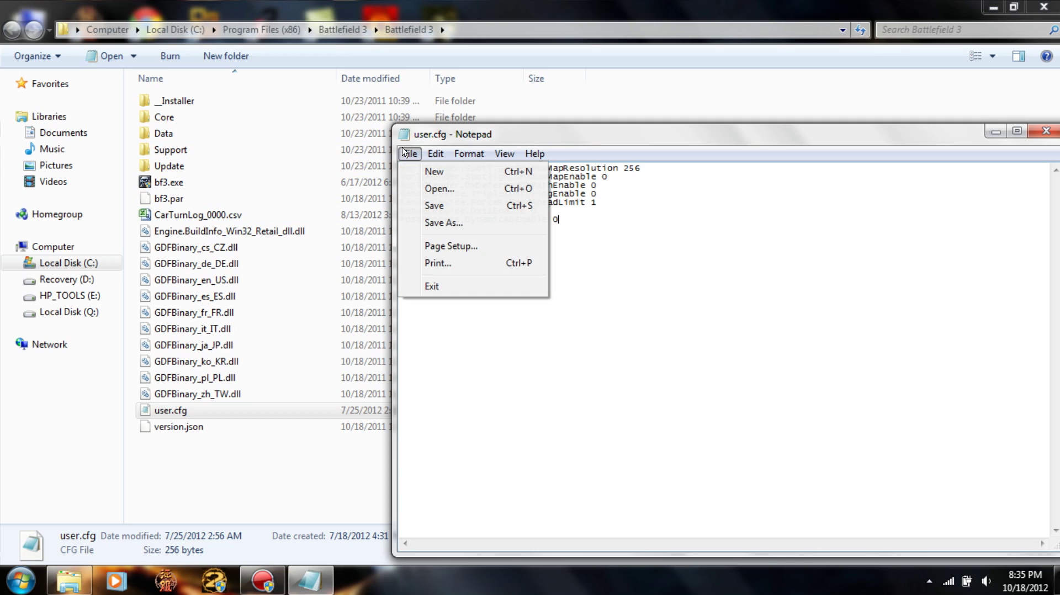
left_click(1045, 131)
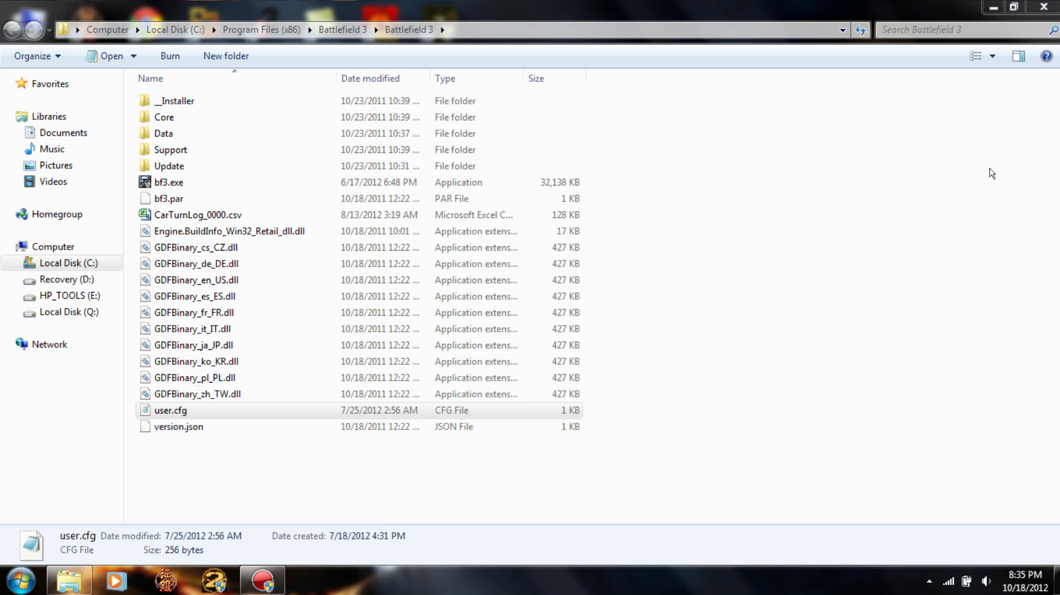
Step: Open the properties of user.cfg, toggle its Read-only attribute off and back on, and accept the dialog
right_click(176, 410)
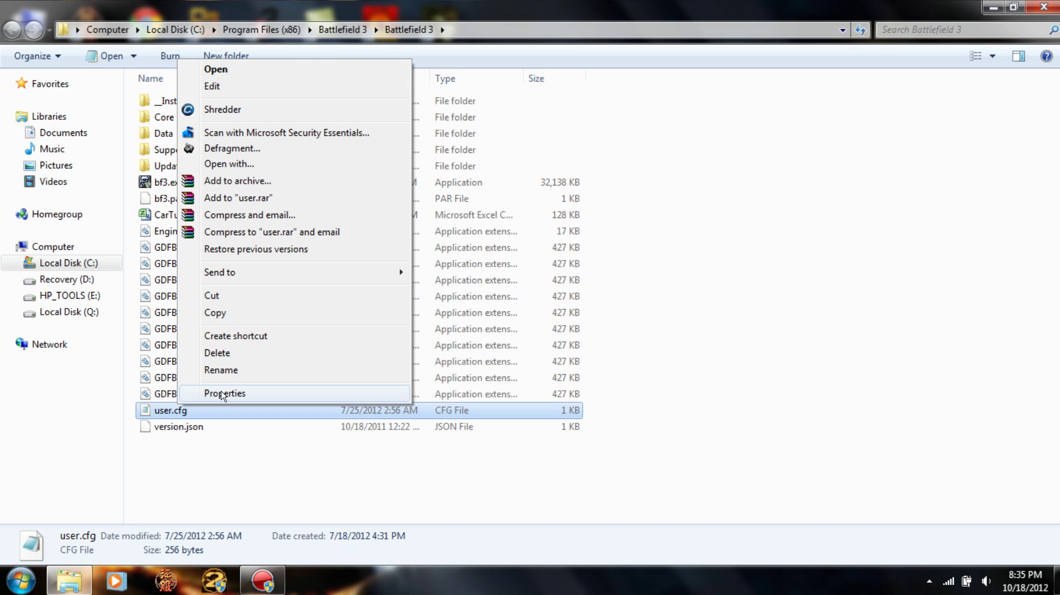
left_click(223, 394)
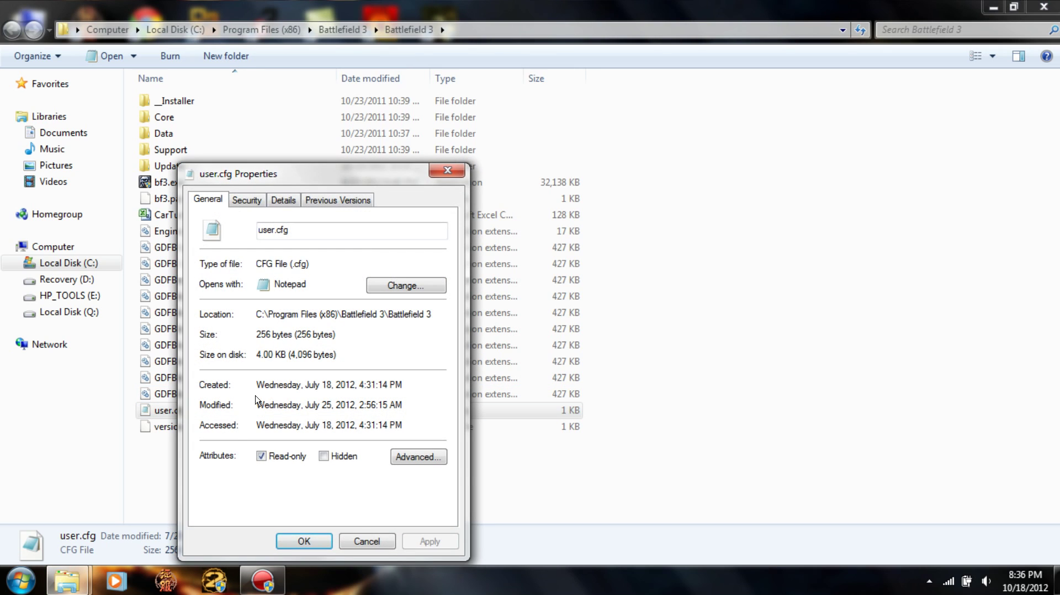
left_click(257, 457)
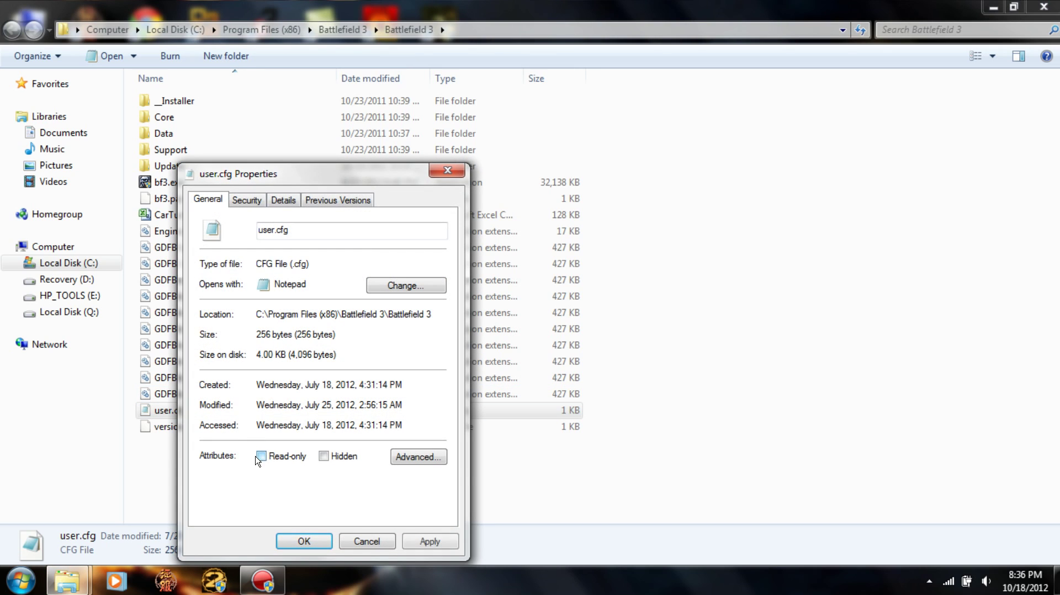
left_click(422, 541)
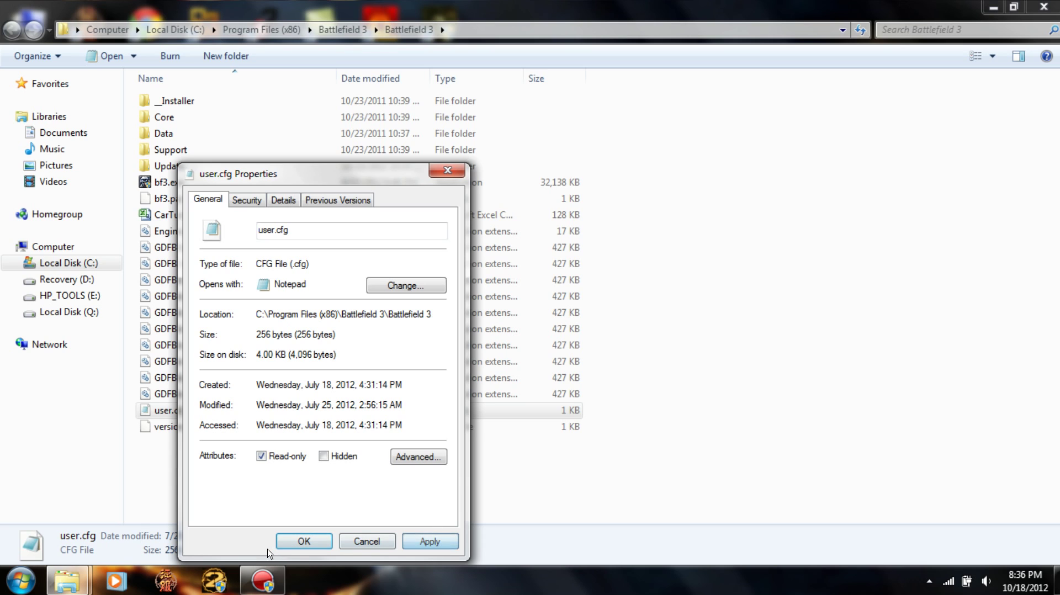
left_click(303, 542)
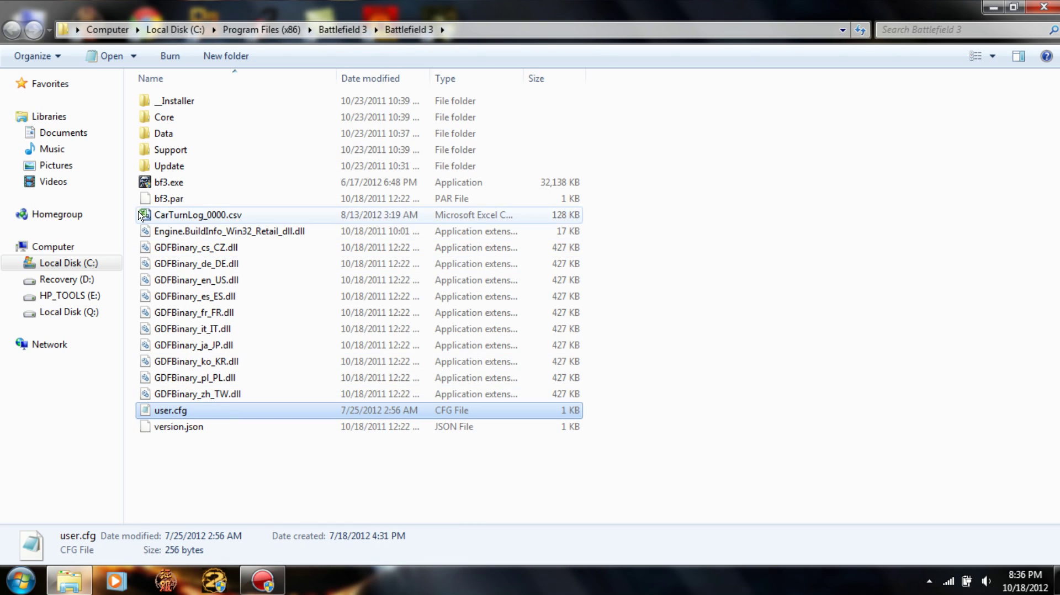
Step: Restore the maximized Battlefield 3 folder window to a smaller size and close it
left_click_drag(322, 5, 670, 99)
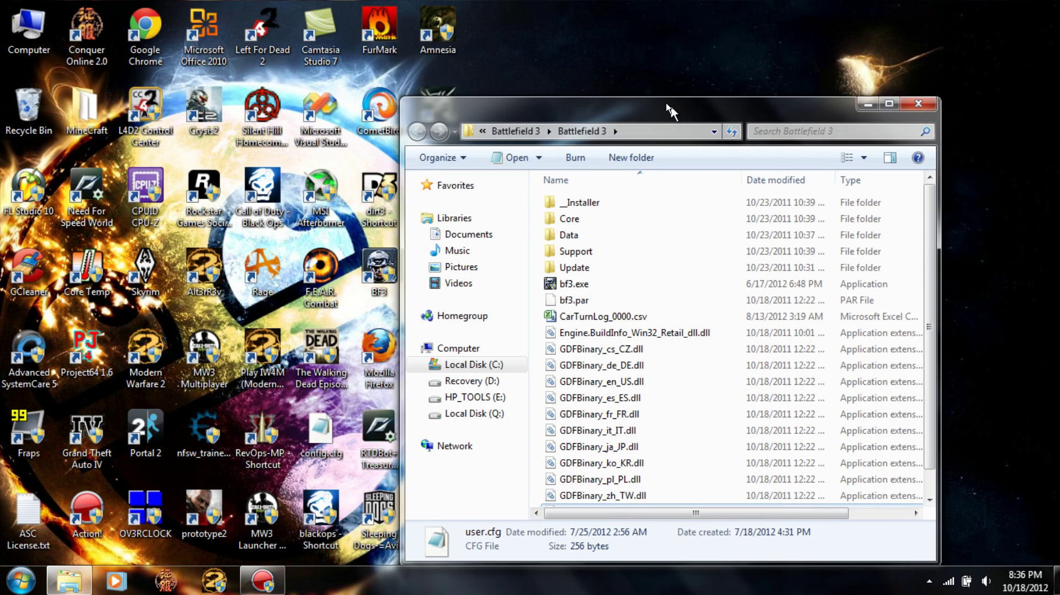
left_click(922, 103)
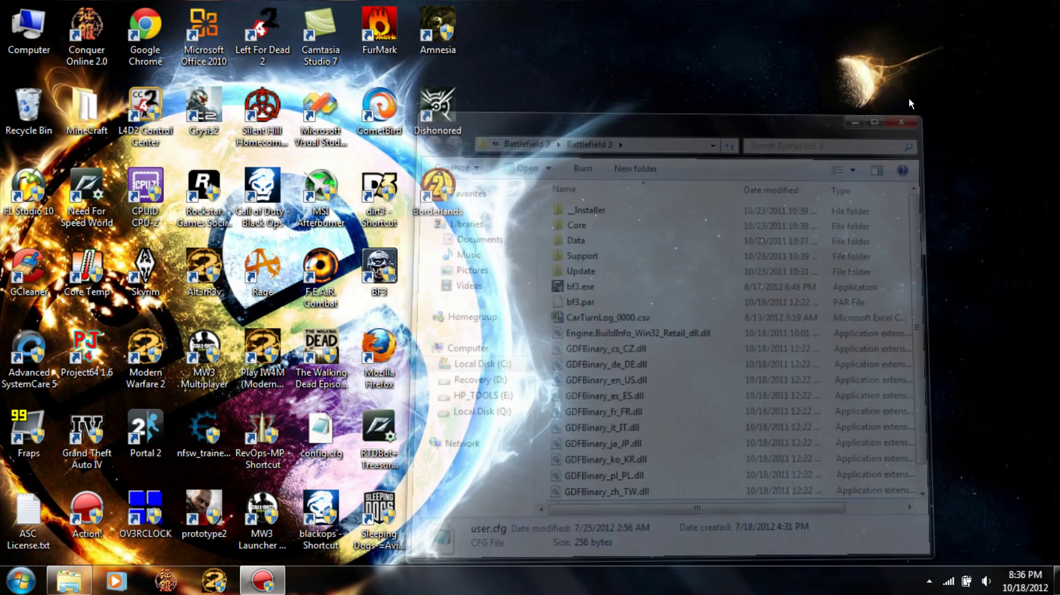